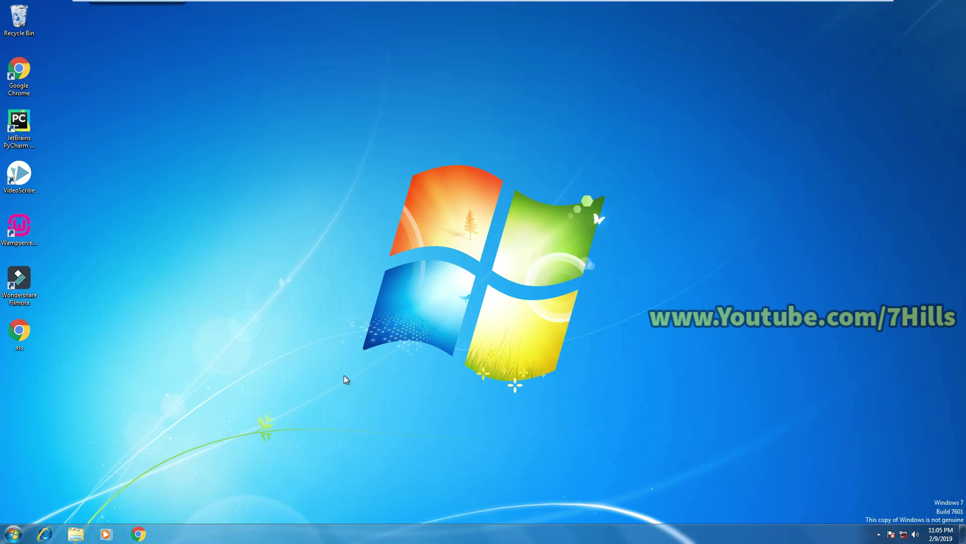
- Open Device Manager by running devmgmt.msc
{"action": "key", "text": "super+r"}
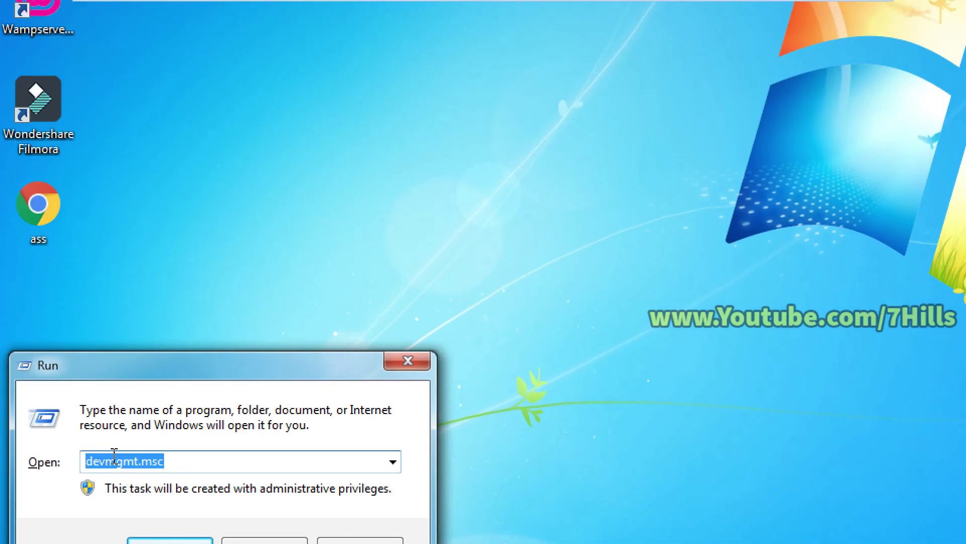
{"action": "key", "text": "Down"}
{"action": "key", "text": "Down"}
{"action": "type", "text": "de"}
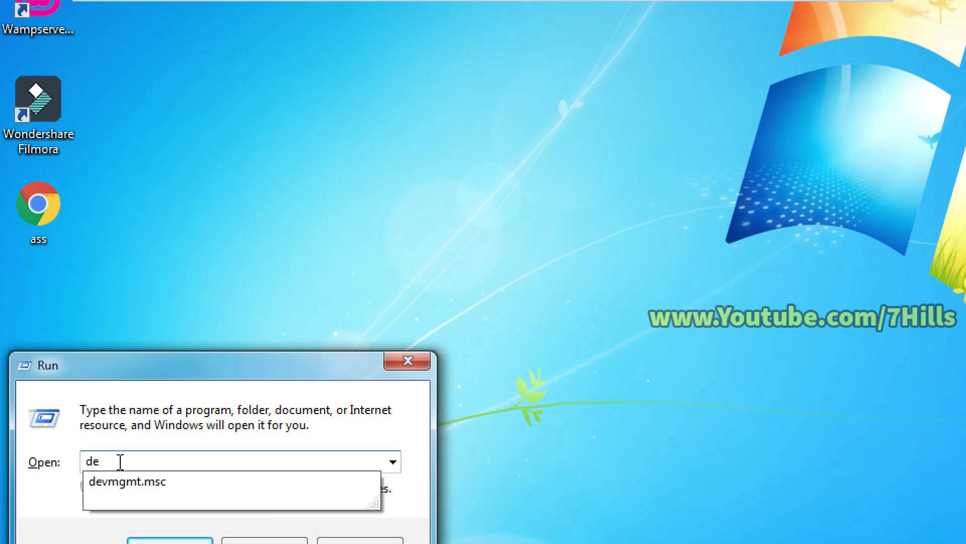
{"action": "type", "text": "vmgmr"}
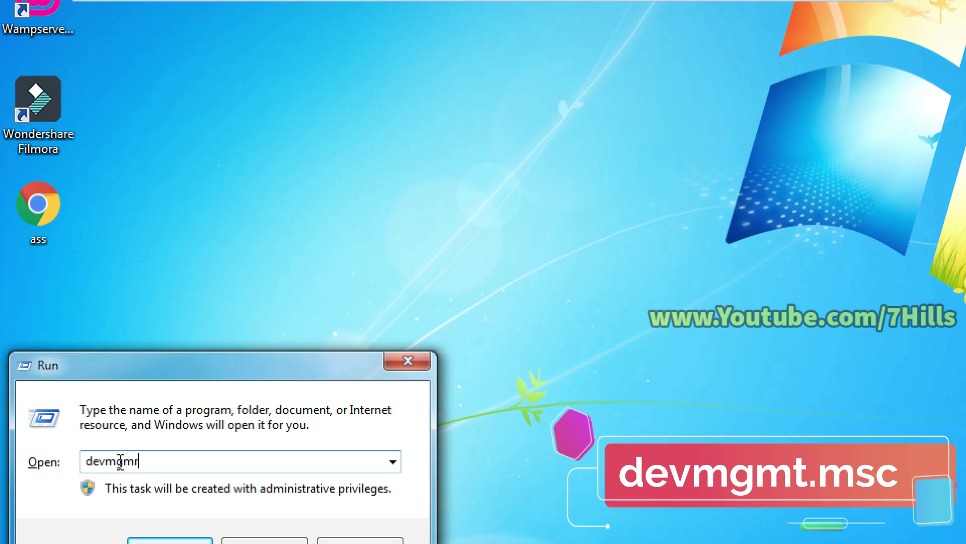
{"action": "key", "text": "BackSpace"}
{"action": "type", "text": "t"}
{"action": "key", "text": "Down"}
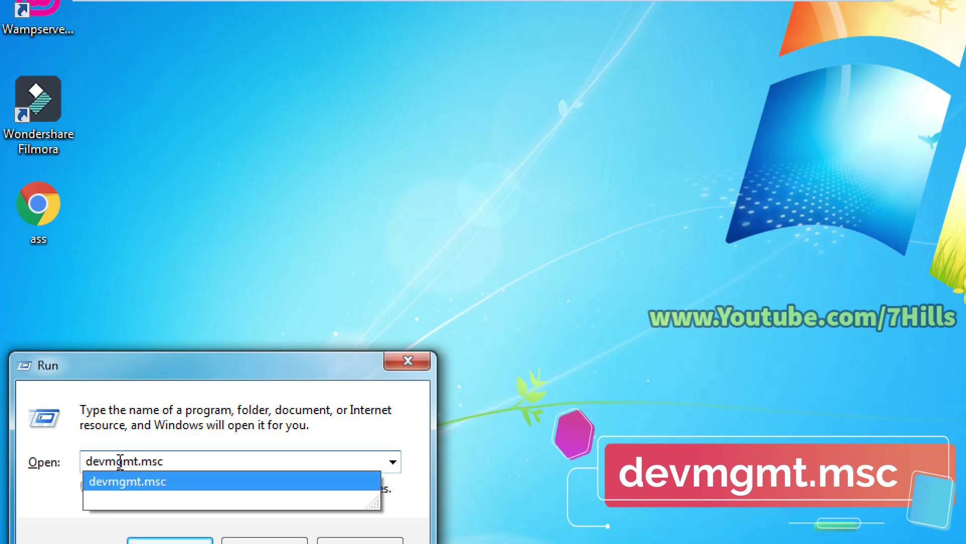
{"action": "key", "text": "Return"}
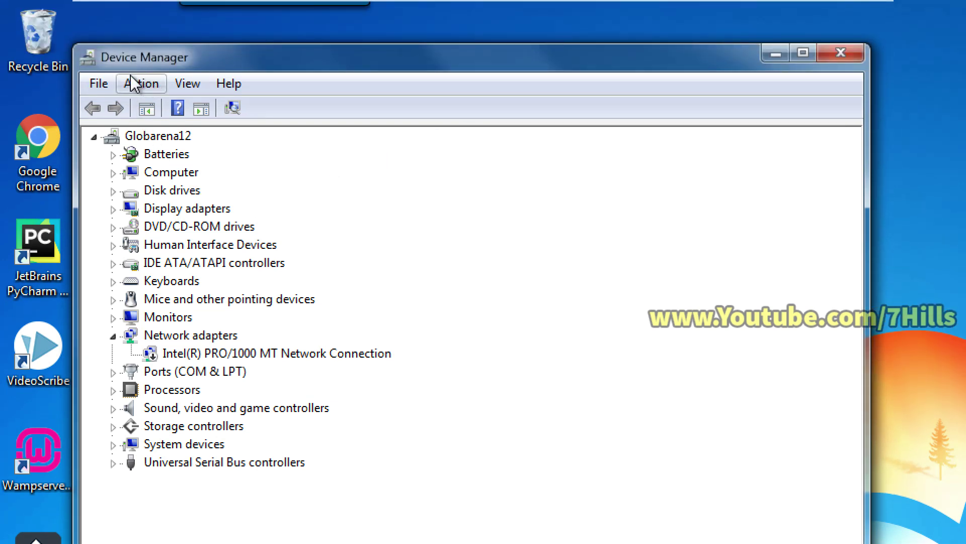
- Search automatically for updated driver software for the Intel(R) PRO/1000 MT network adapter and close the update wizard
{"action": "left_click", "coordinate": [176, 335]}
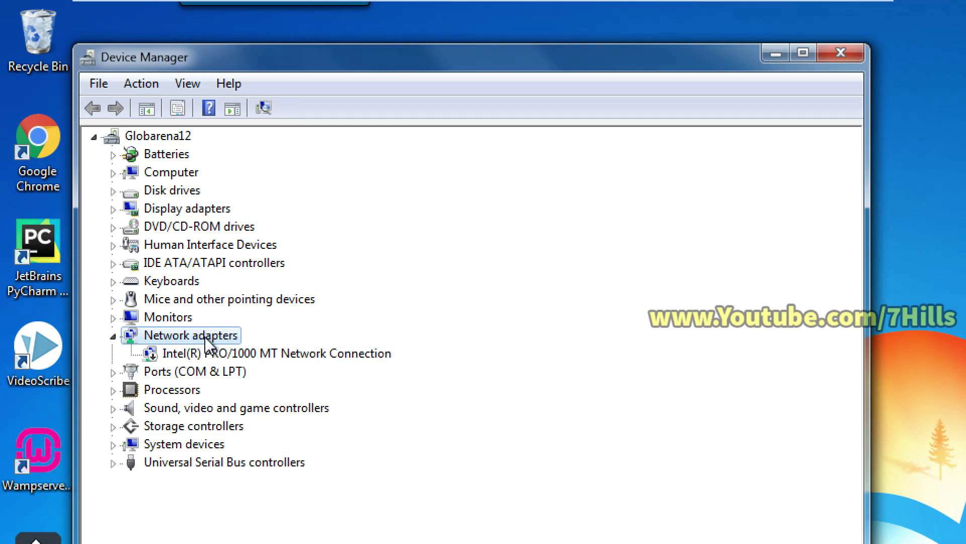
{"action": "left_click", "coordinate": [201, 354]}
{"action": "right_click", "coordinate": [202, 358]}
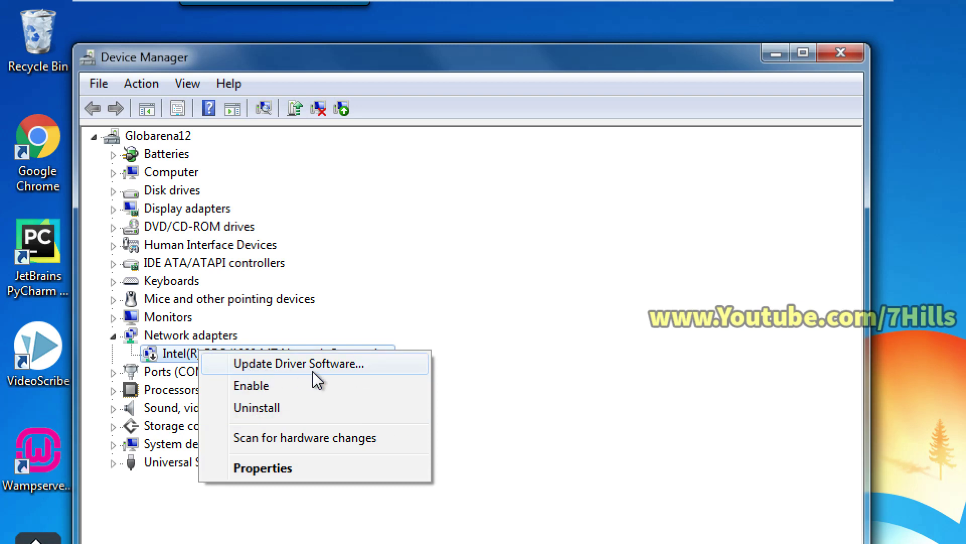
{"action": "left_click", "coordinate": [279, 367]}
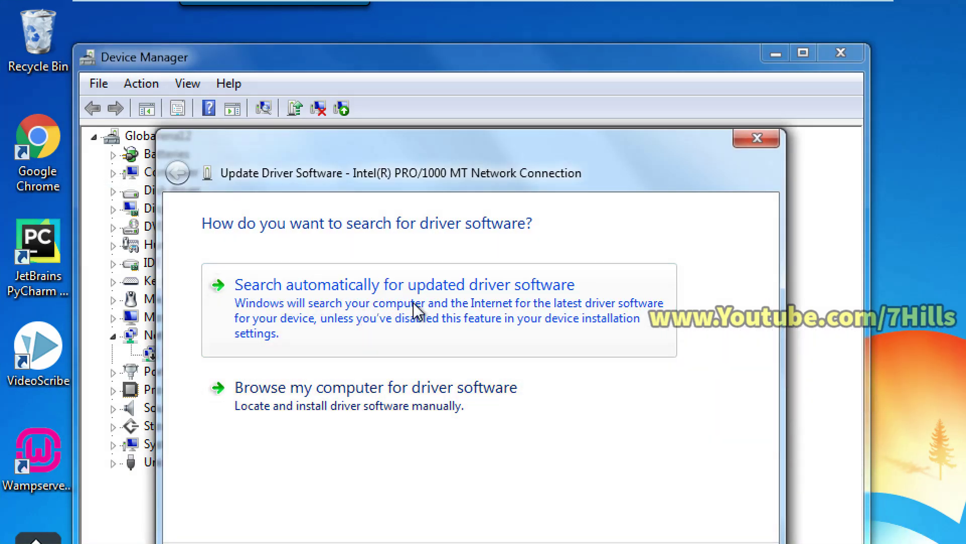
{"action": "left_click", "coordinate": [512, 305]}
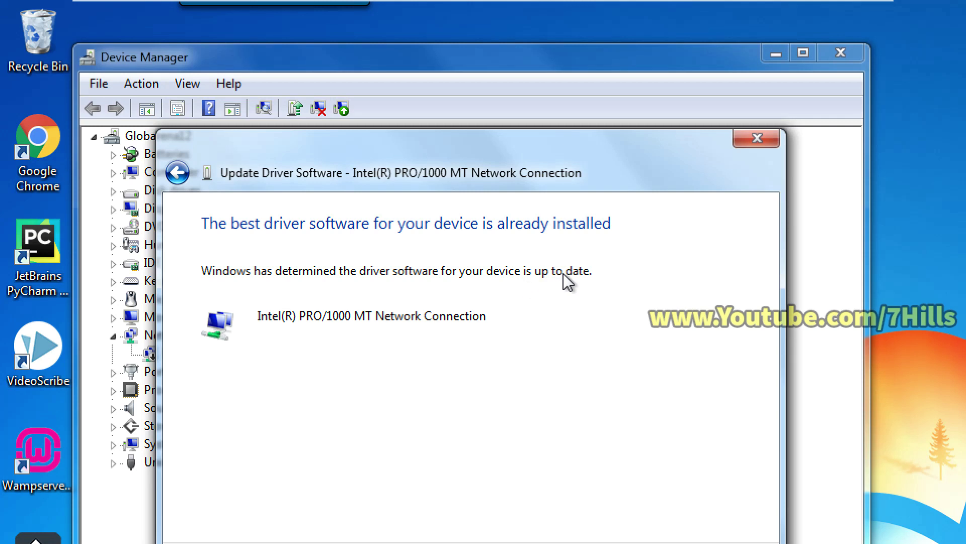
{"action": "left_click", "coordinate": [756, 139]}
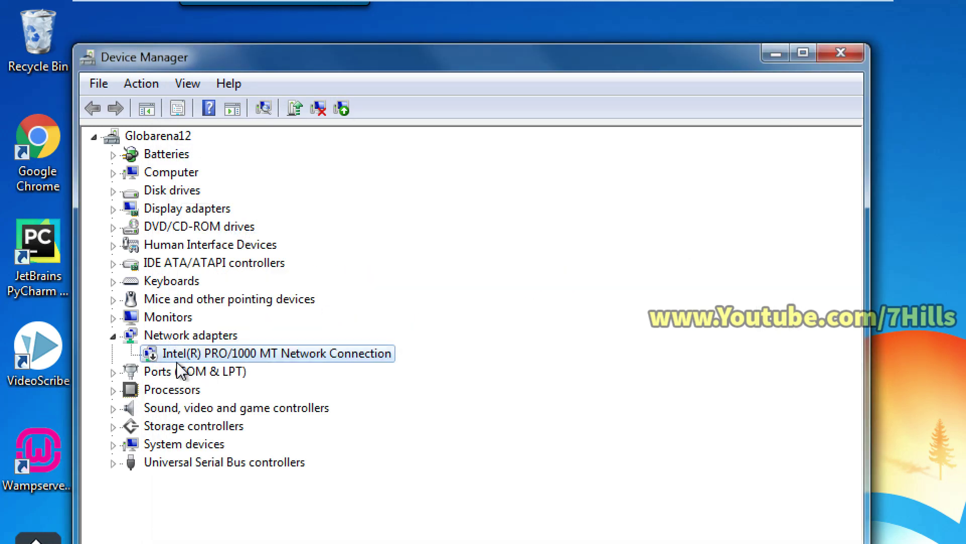
- Enable the Intel(R) PRO/1000 MT network adapter and close Device Manager
{"action": "right_click", "coordinate": [187, 358]}
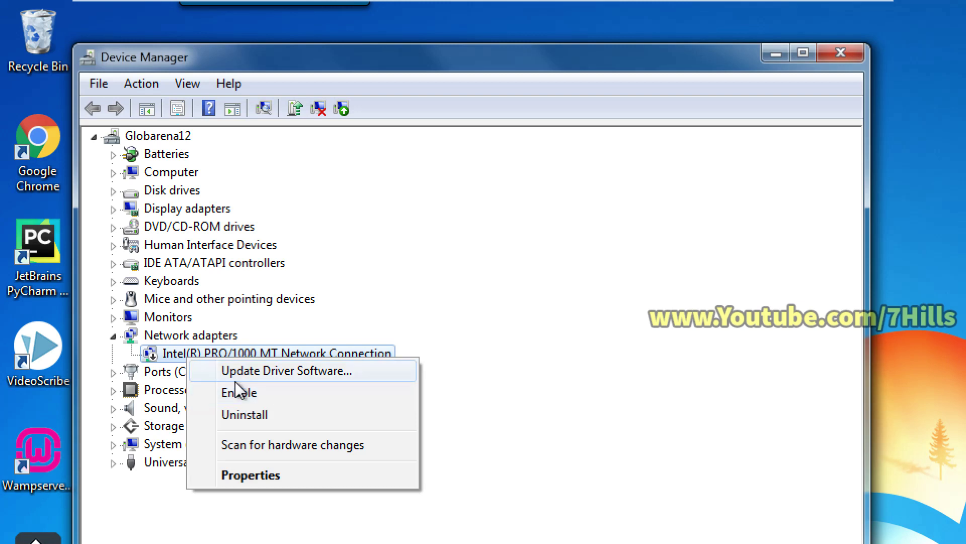
{"action": "left_click", "coordinate": [264, 399]}
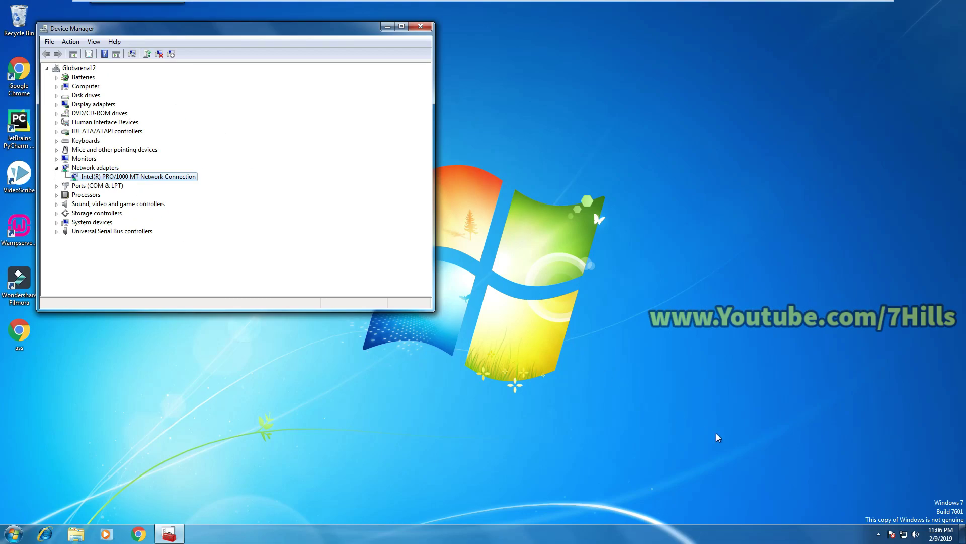
{"action": "left_click", "coordinate": [953, 509]}
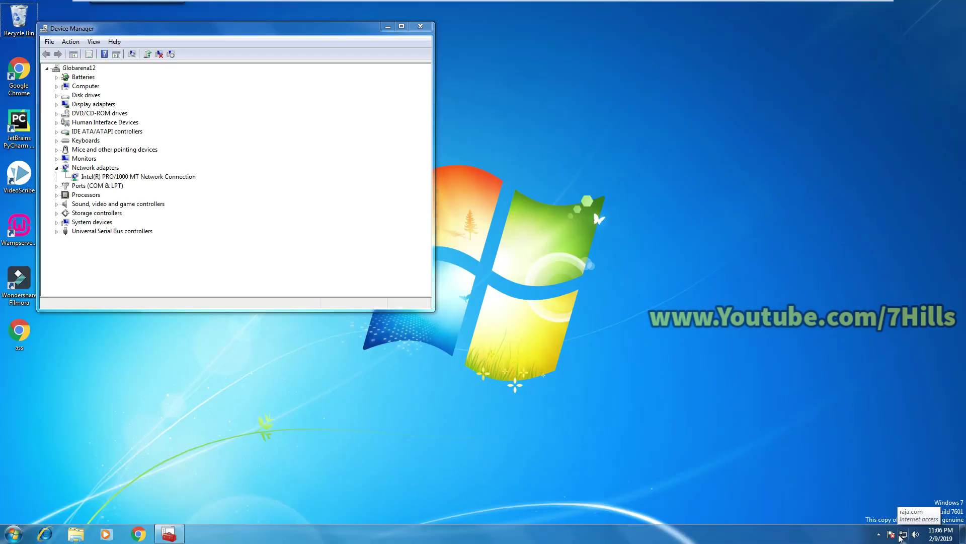
{"action": "left_click", "coordinate": [308, 279]}
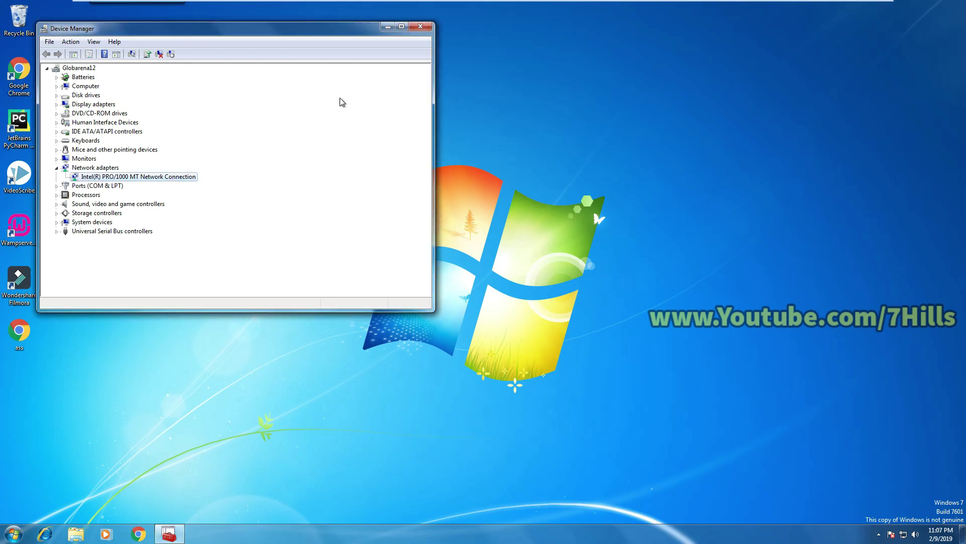
{"action": "left_click", "coordinate": [420, 33]}
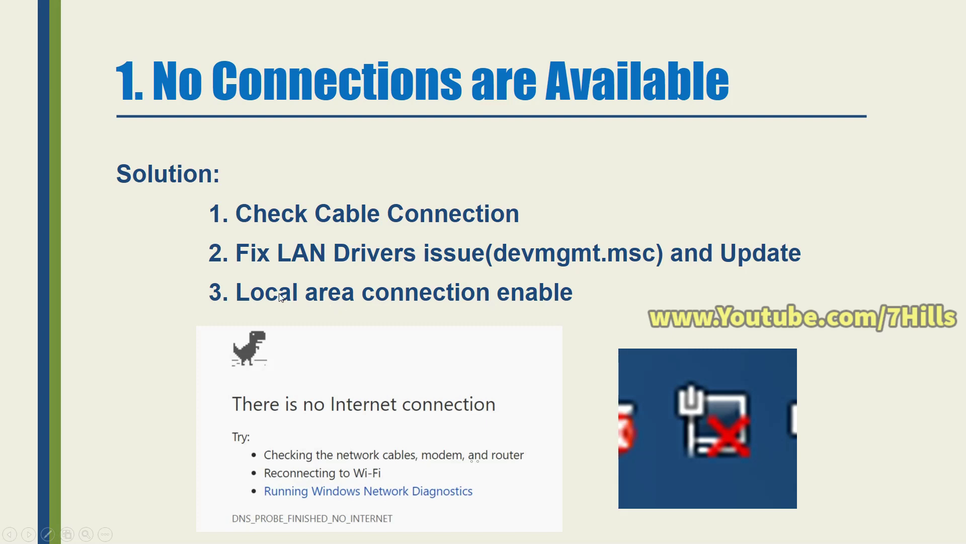
{"action": "key", "text": "Right"}
{"action": "key", "text": "Left"}
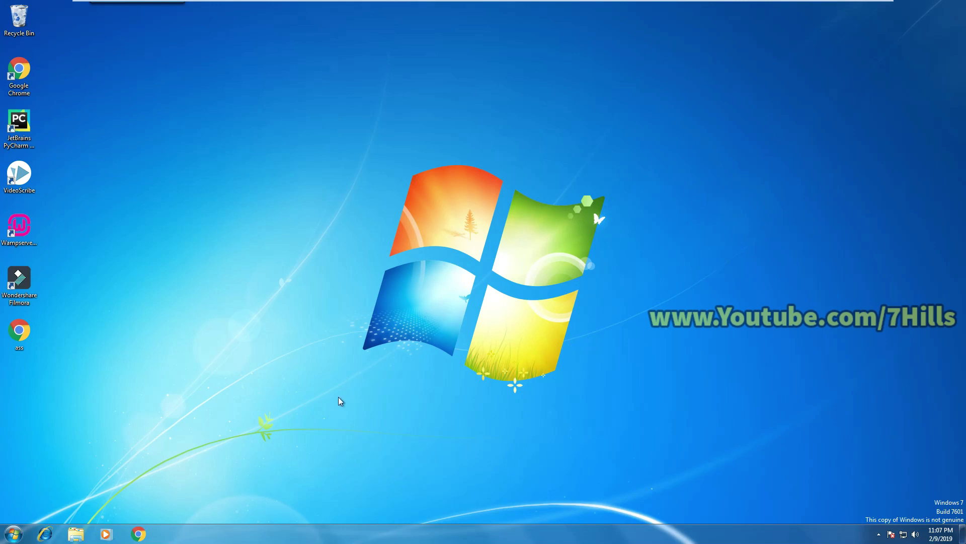
- Open the Network Connections window by running ncpa.cpl
{"action": "key", "text": "super+r"}
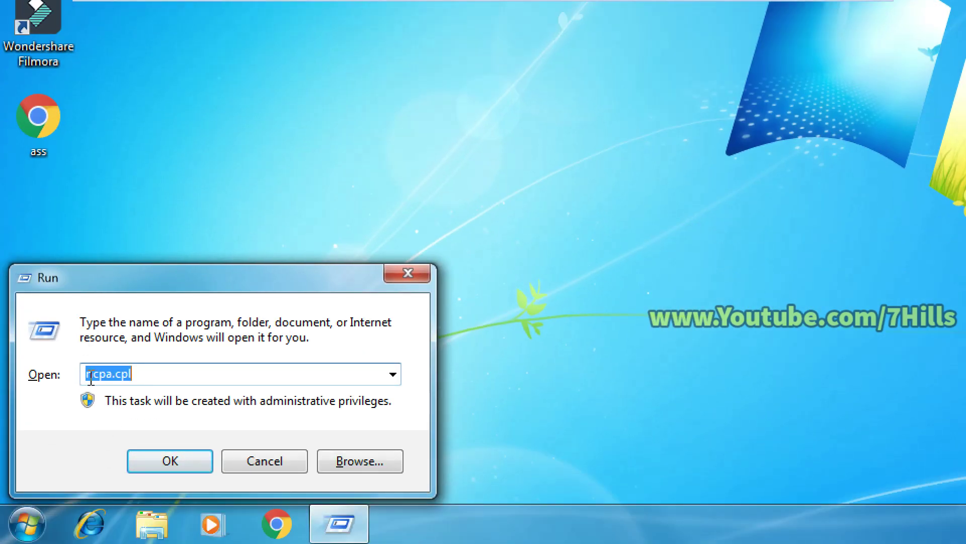
{"action": "left_click", "coordinate": [171, 458]}
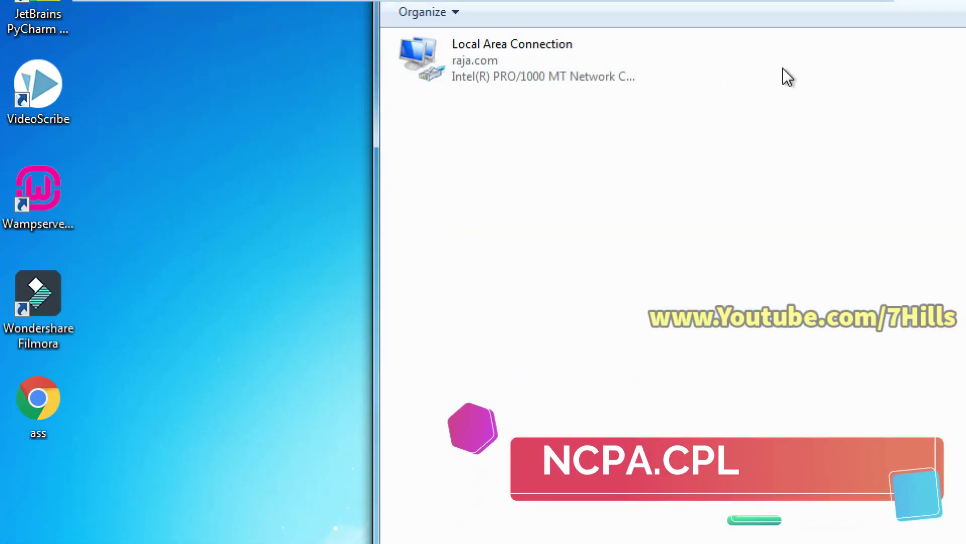
- Disable the Local Area Connection and enable it again
{"action": "left_click", "coordinate": [437, 93]}
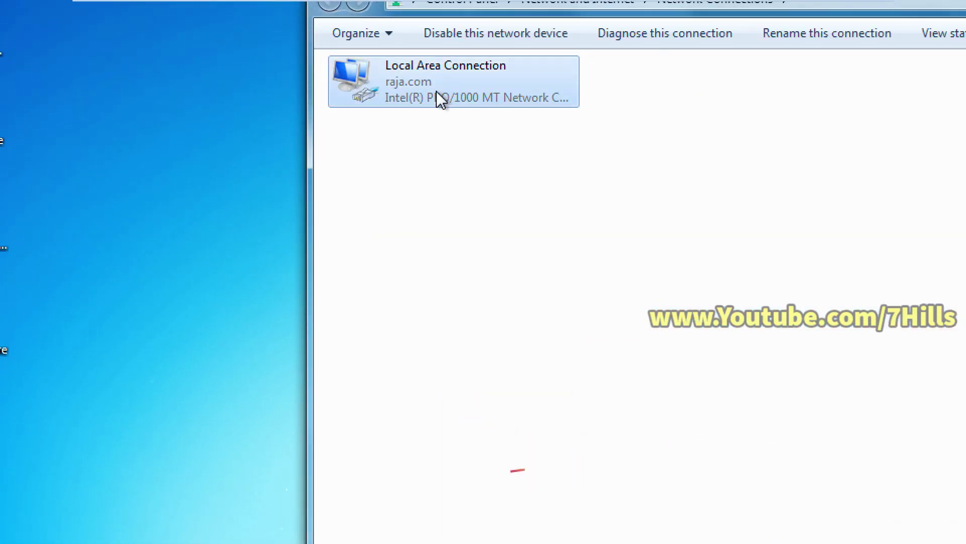
{"action": "right_click", "coordinate": [391, 83]}
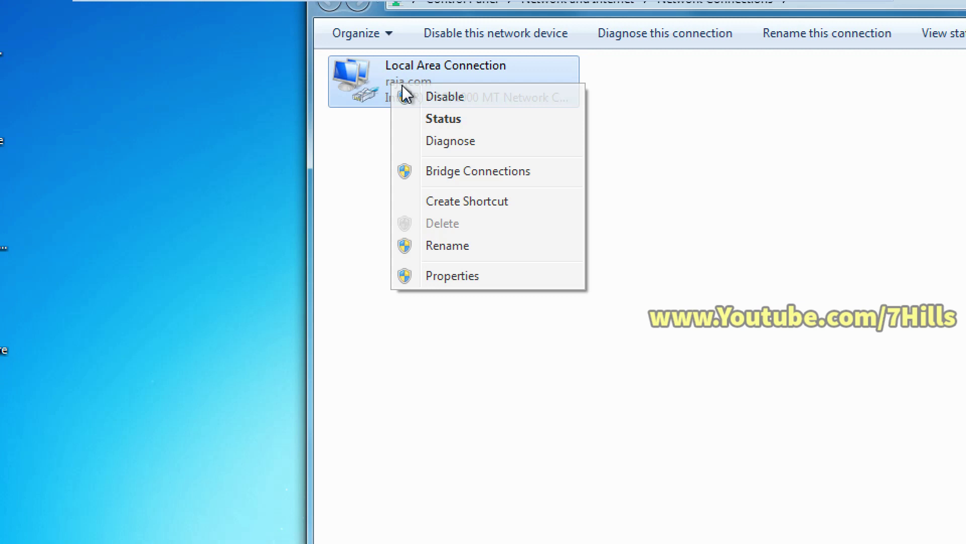
{"action": "left_click", "coordinate": [433, 93]}
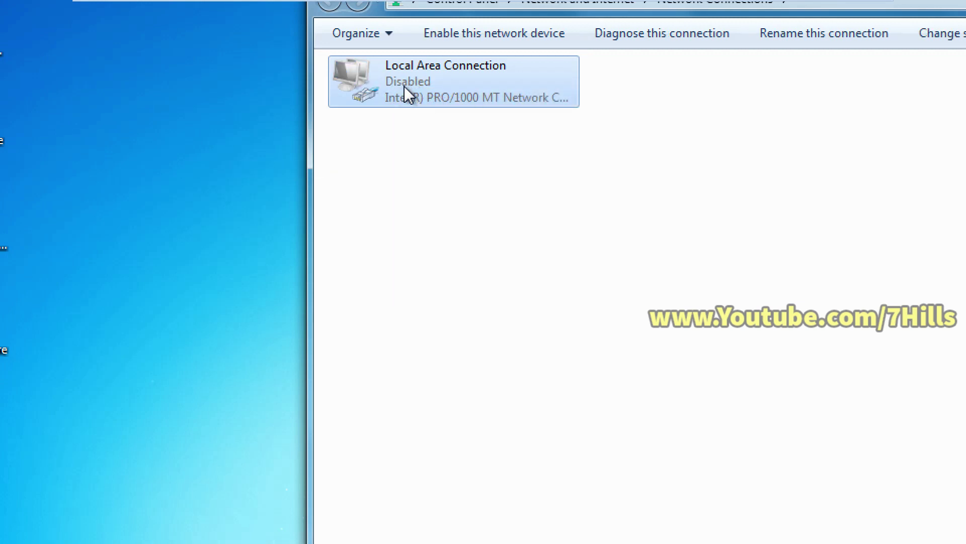
{"action": "right_click", "coordinate": [418, 85]}
{"action": "left_click", "coordinate": [458, 96]}
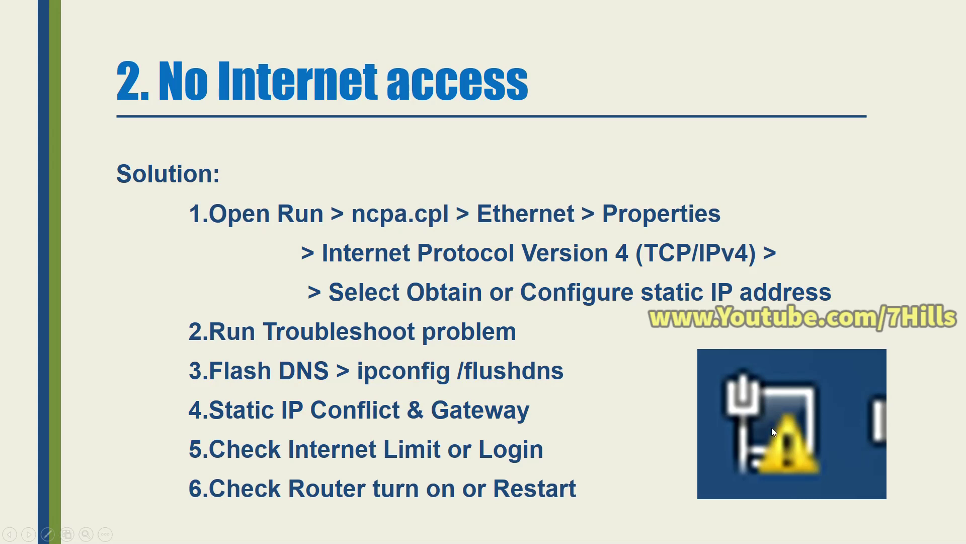
{"action": "right_click", "coordinate": [766, 410]}
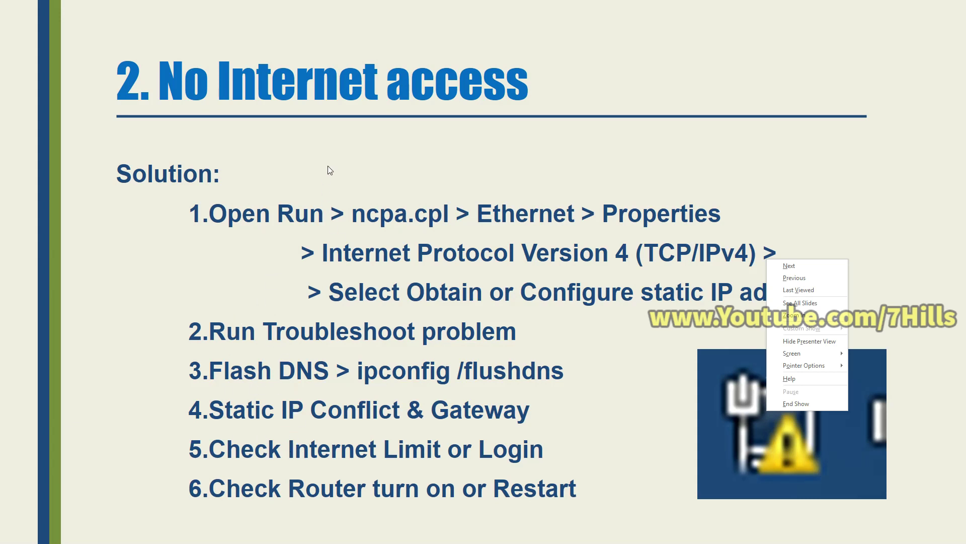
{"action": "key", "text": "Escape"}
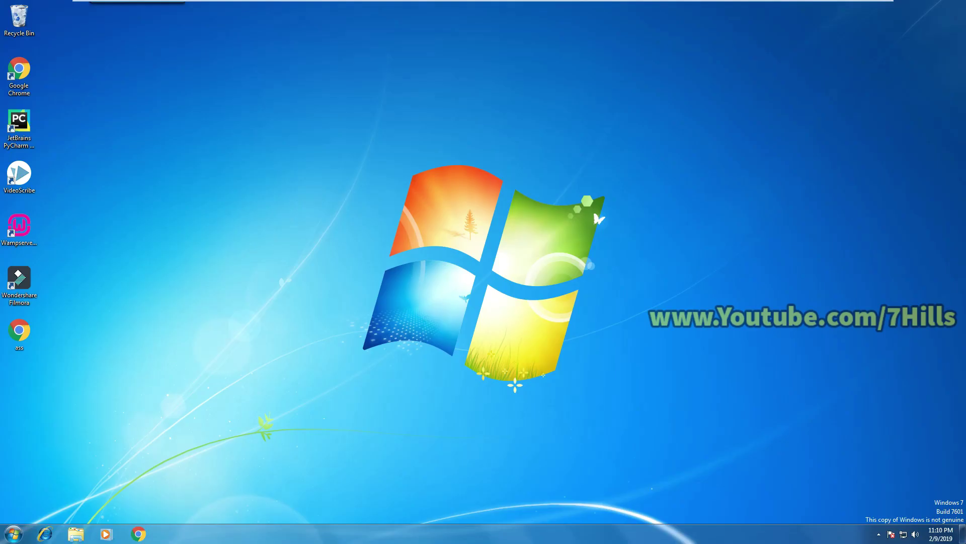
- Open the Network Connections window from the desktop by running ncpa.cpl
{"action": "mouse_move", "coordinate": [902, 536]}
{"action": "key", "text": "super+r"}
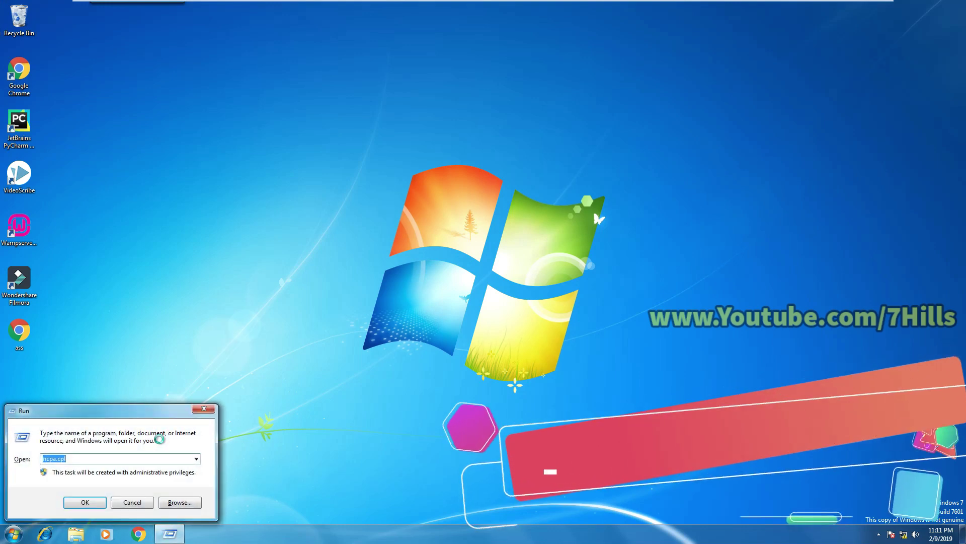
{"action": "key", "text": "Return"}
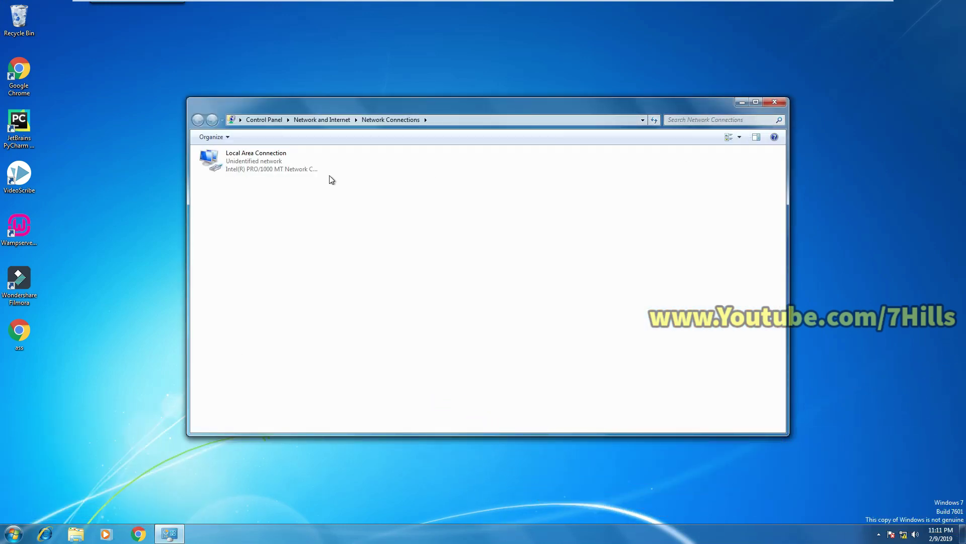
- Open the Internet Protocol Version 4 (TCP/IPv4) properties of the Local Area Connection
{"action": "left_click", "coordinate": [283, 160]}
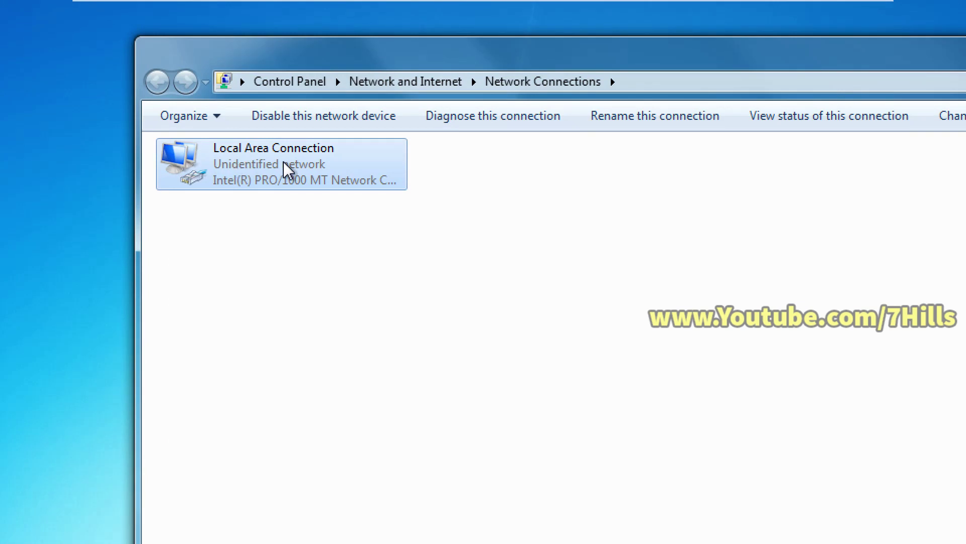
{"action": "right_click", "coordinate": [309, 159]}
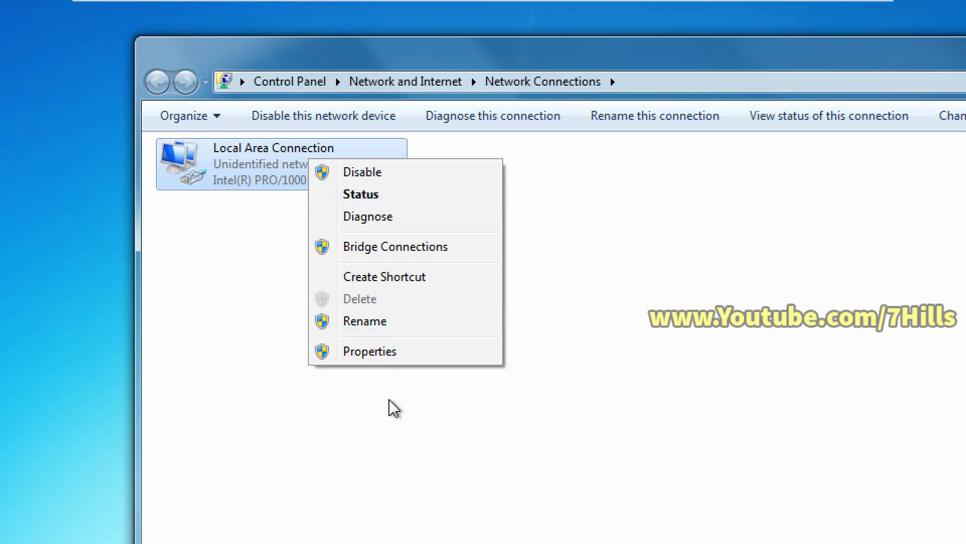
{"action": "left_click", "coordinate": [382, 352]}
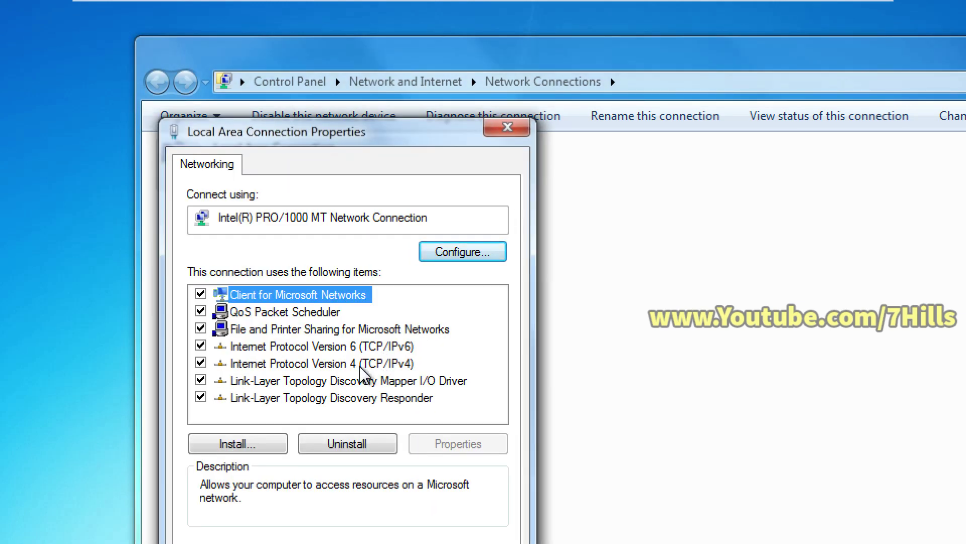
{"action": "left_click", "coordinate": [354, 367]}
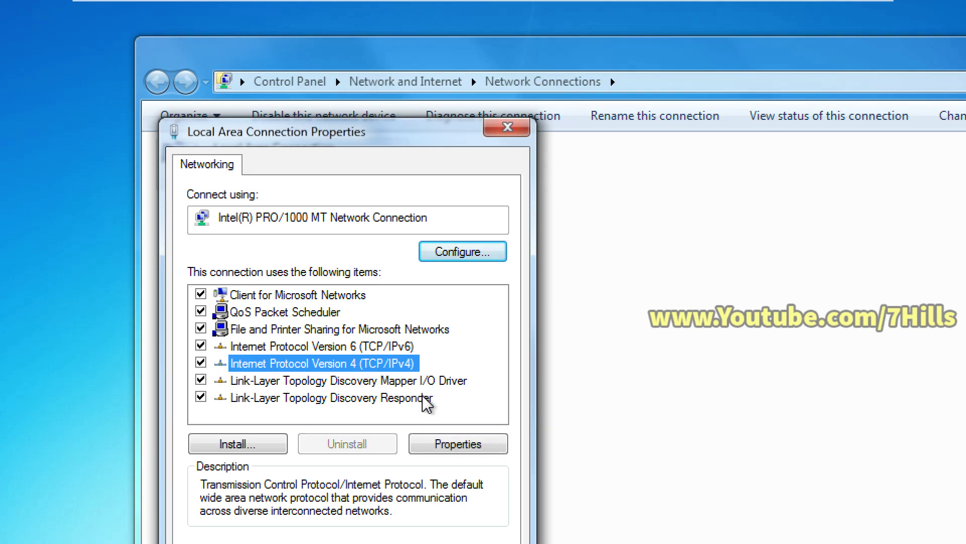
{"action": "left_click", "coordinate": [452, 455]}
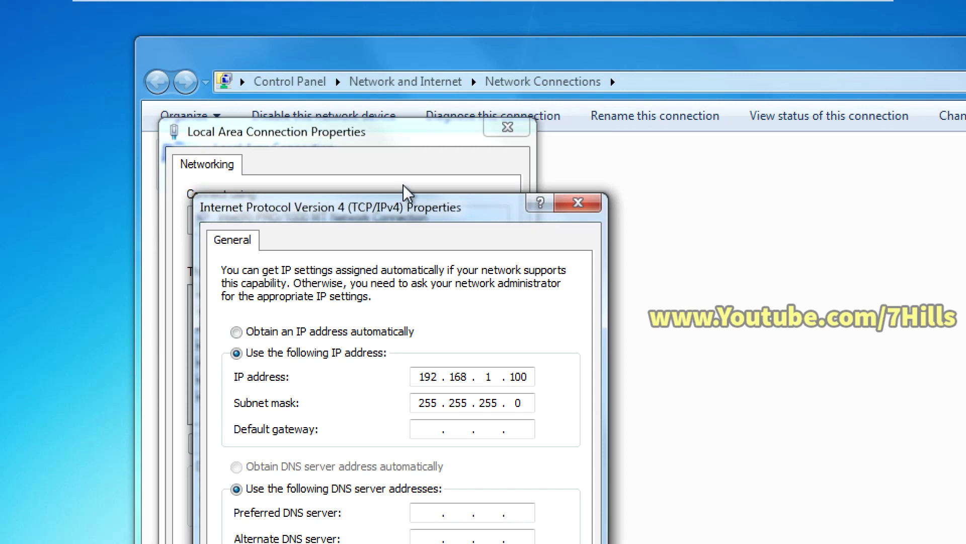
- Set the IPv4 properties to obtain both the IP address and the DNS server address automatically
{"action": "left_click_drag", "start_coordinate": [400, 215], "coordinate": [412, 83]}
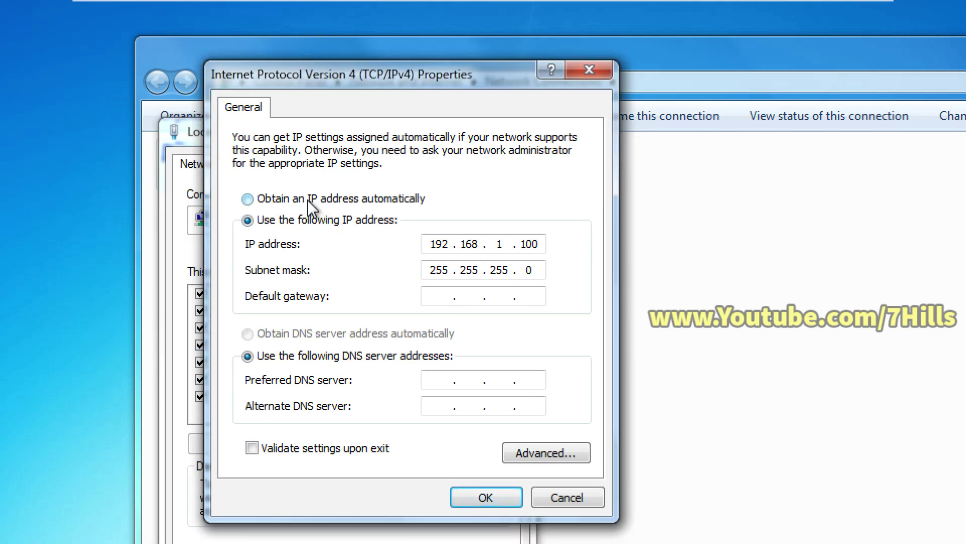
{"action": "left_click", "coordinate": [430, 242]}
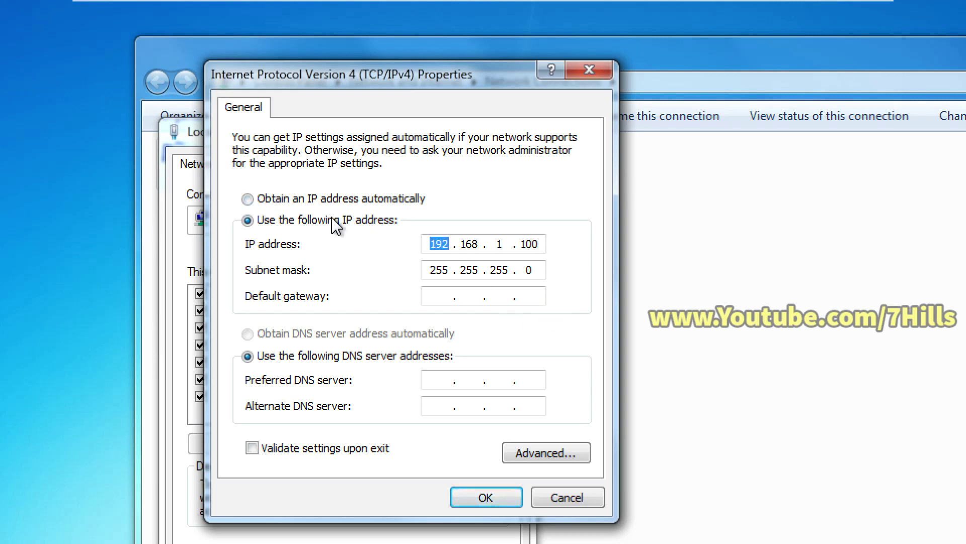
{"action": "left_click", "coordinate": [315, 202]}
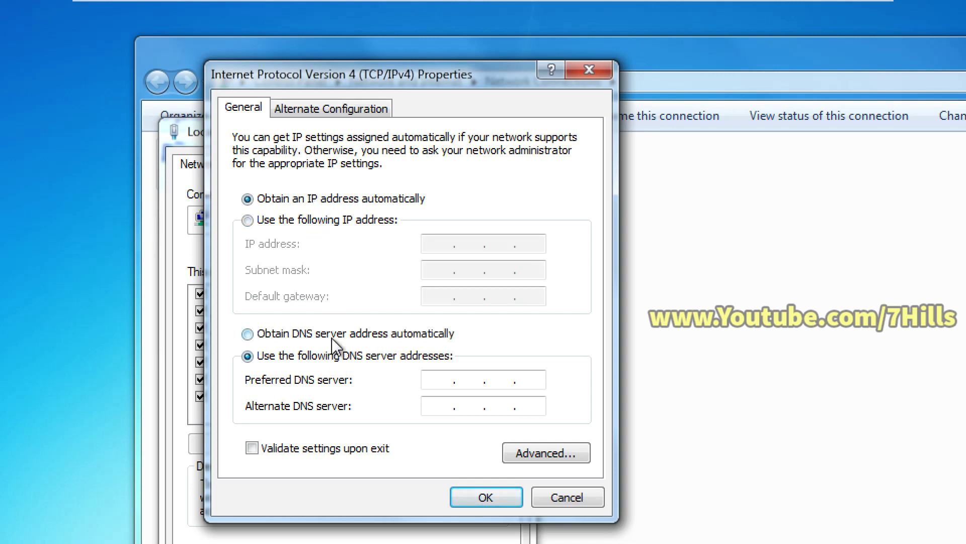
{"action": "left_click", "coordinate": [333, 334]}
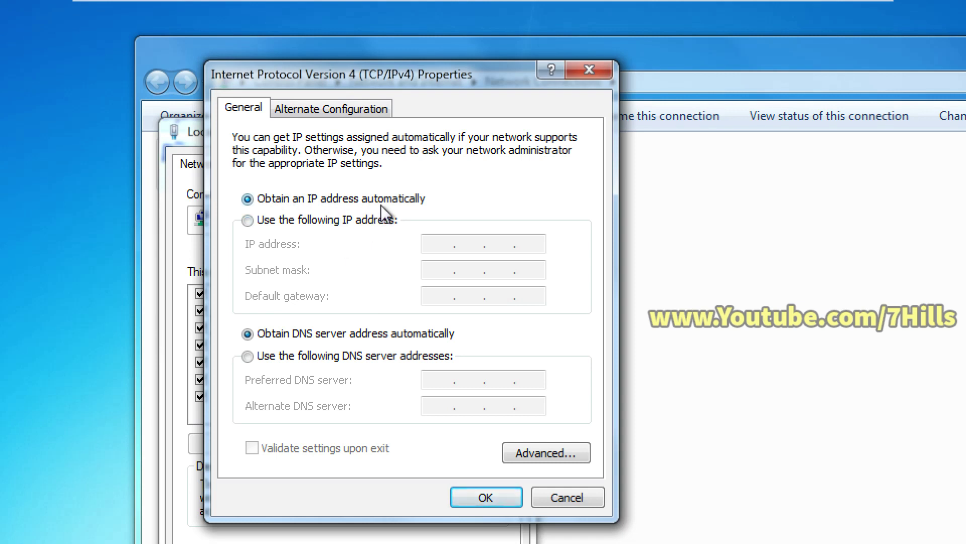
{"action": "left_click", "coordinate": [351, 226]}
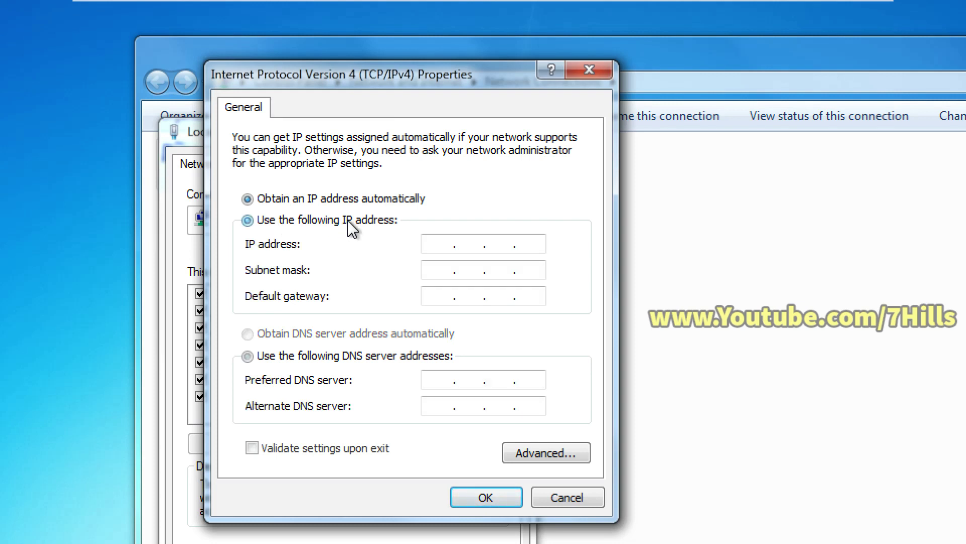
{"action": "left_click", "coordinate": [443, 243]}
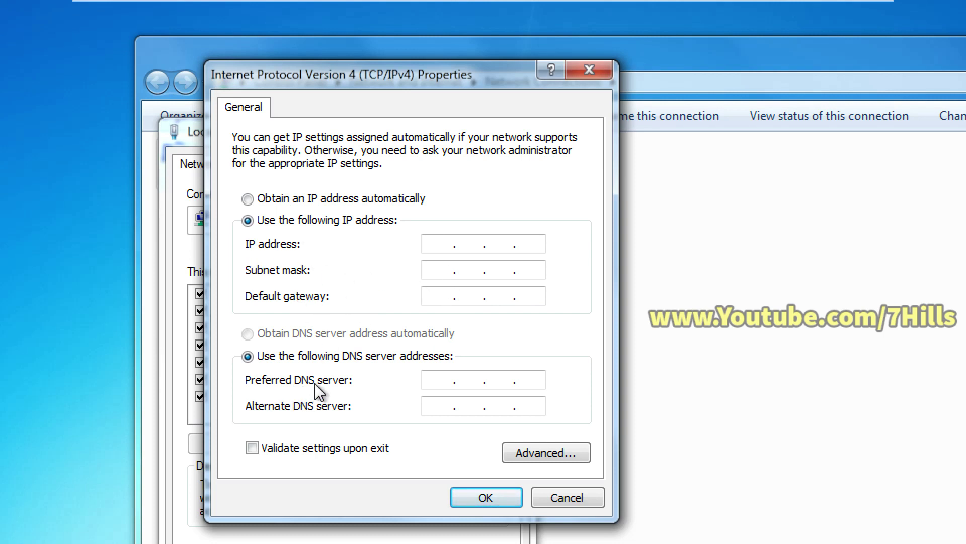
{"action": "left_click", "coordinate": [451, 406]}
{"action": "left_click", "coordinate": [433, 380]}
- Select automatic IP and DNS server addressing, apply the IPv4 settings and close the Local Area Connection properties
{"action": "left_click", "coordinate": [268, 199]}
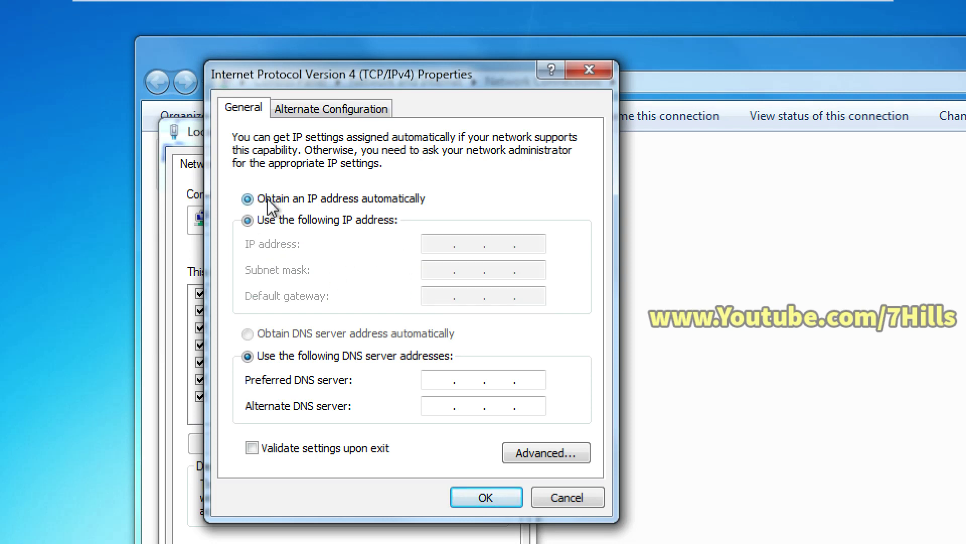
{"action": "left_click", "coordinate": [315, 333]}
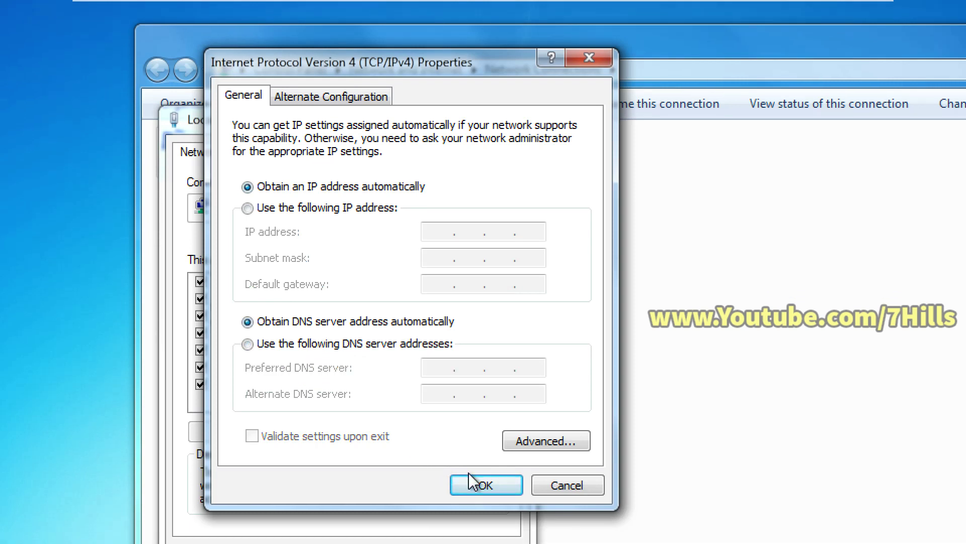
{"action": "left_click", "coordinate": [476, 482]}
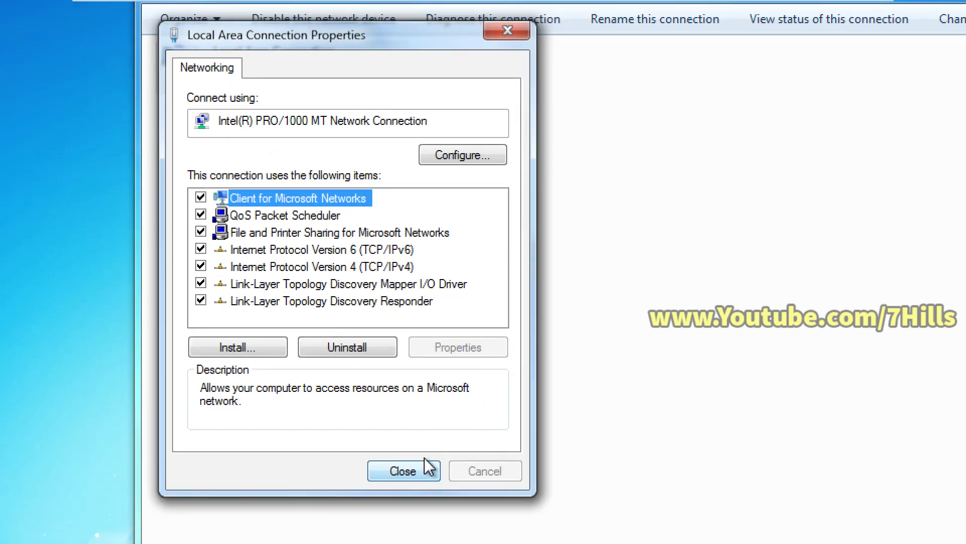
{"action": "left_click", "coordinate": [423, 470]}
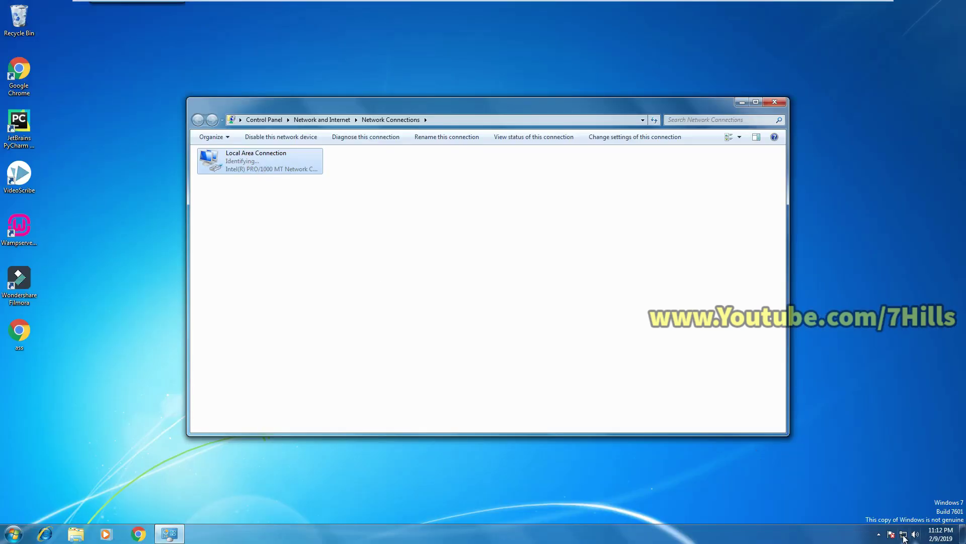
- Run the Windows network troubleshooter from the notification area, and close both it and the Network Connections window
{"action": "mouse_move", "coordinate": [904, 538]}
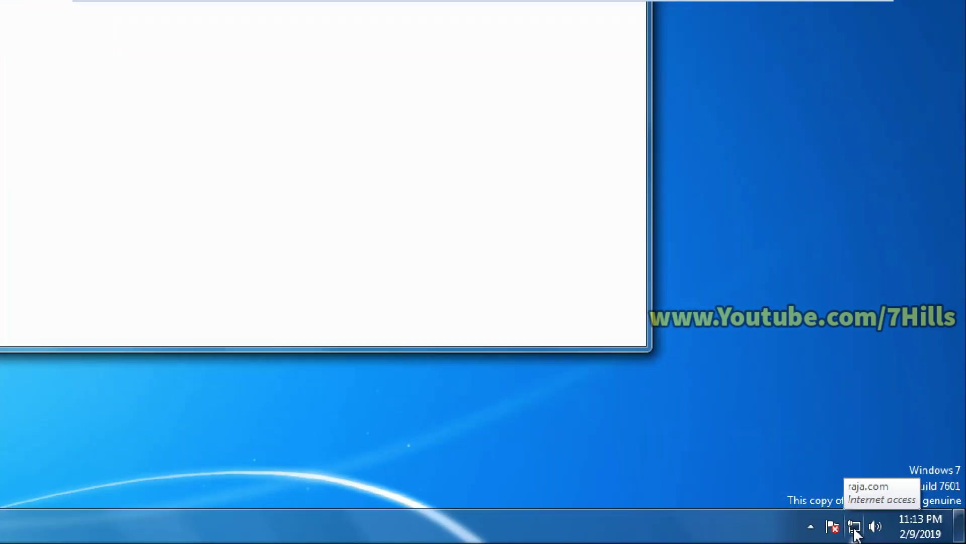
{"action": "right_click", "coordinate": [847, 534]}
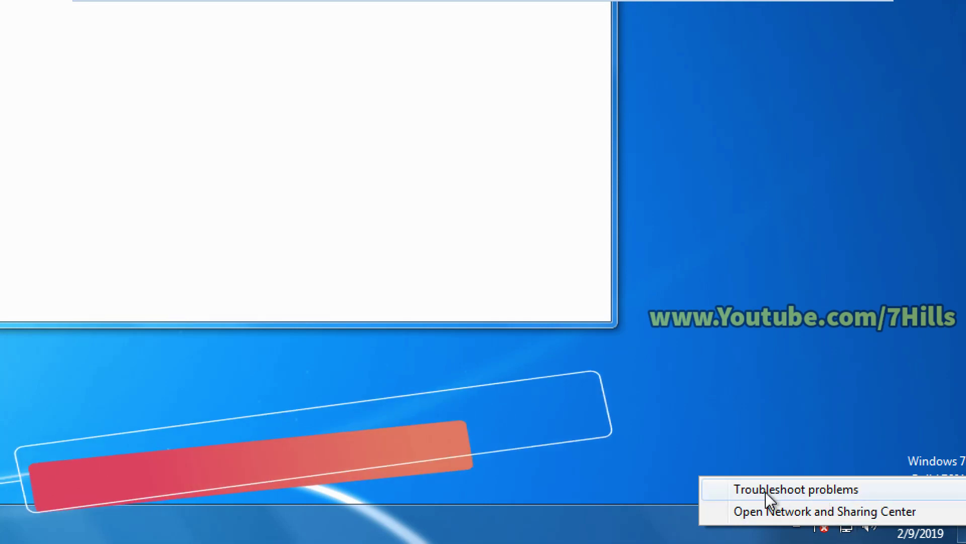
{"action": "left_click", "coordinate": [807, 491]}
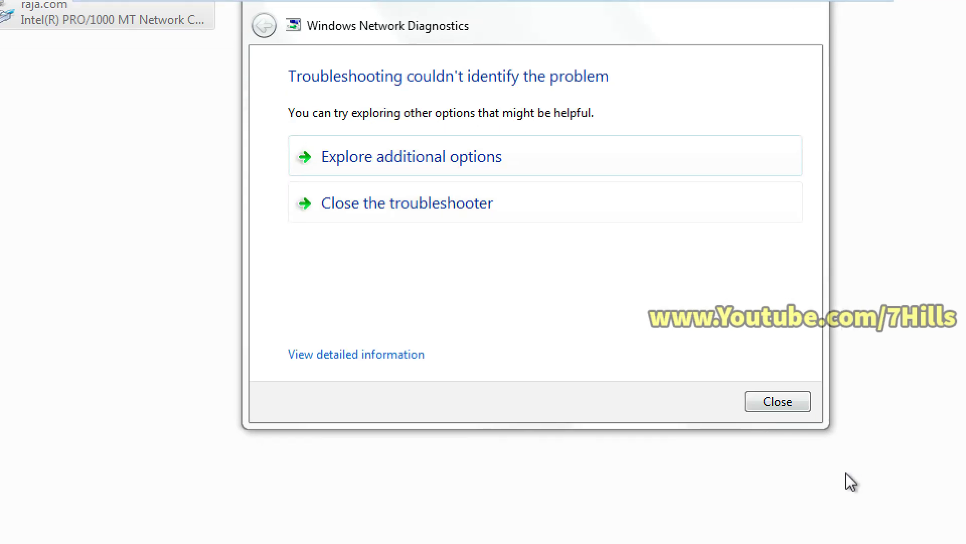
{"action": "left_click", "coordinate": [797, 402]}
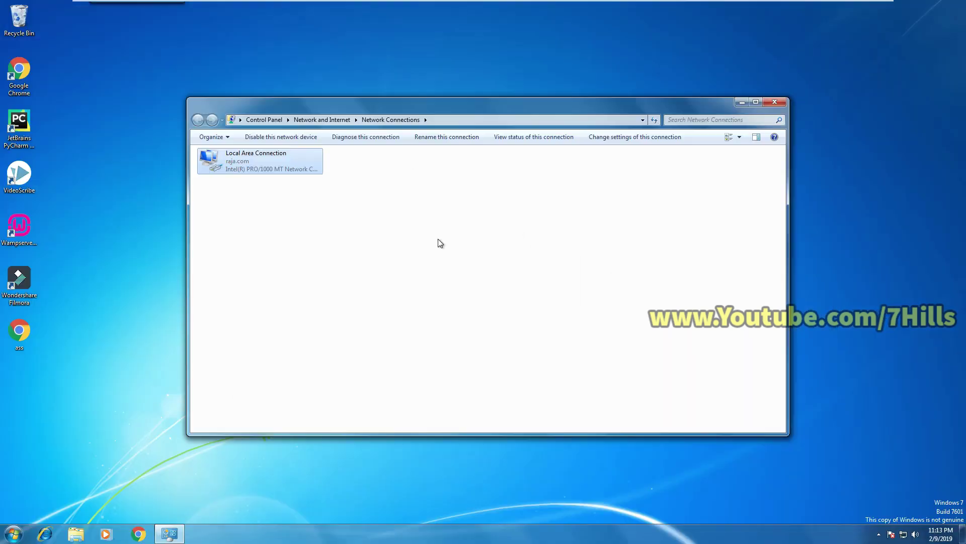
{"action": "left_click", "coordinate": [774, 103]}
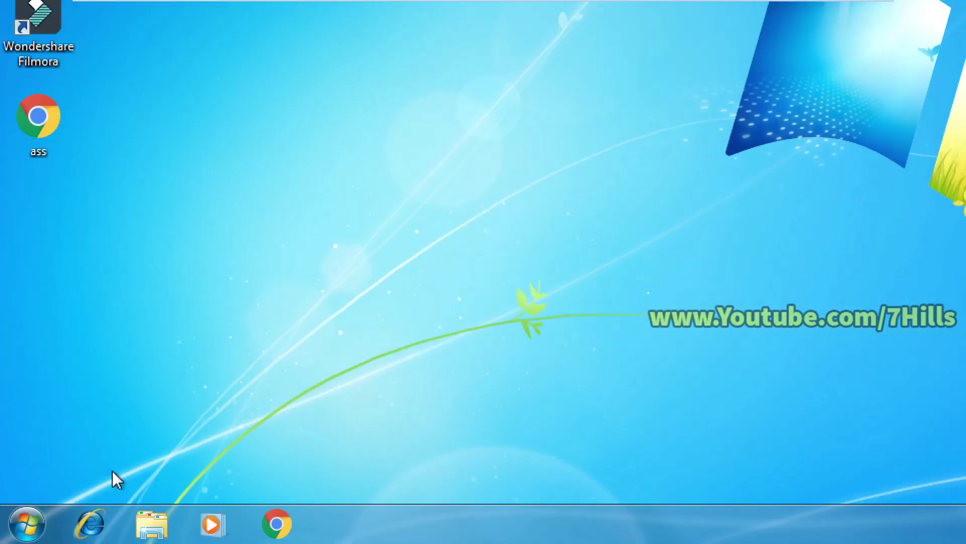
- Open a Command Prompt from the desktop by running cmd
{"action": "key", "text": "super+r"}
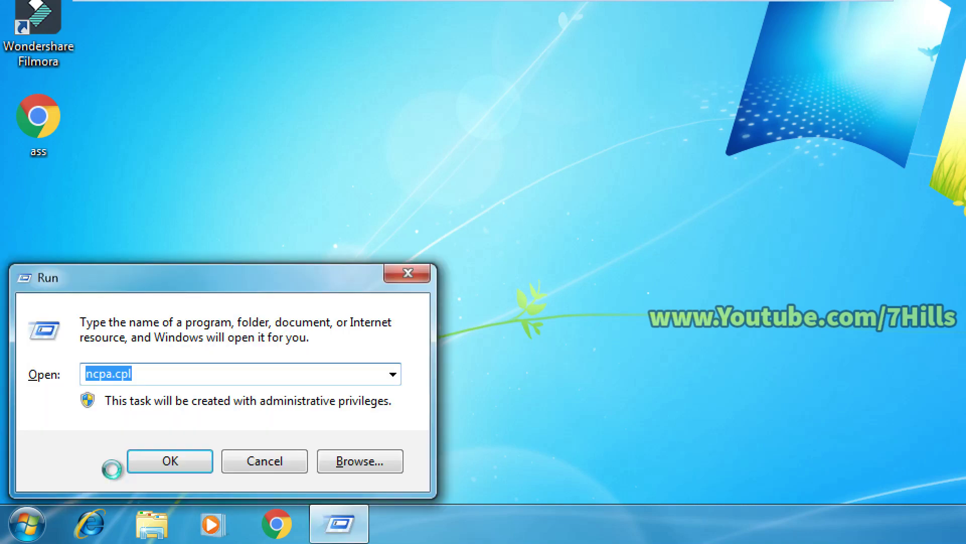
{"action": "type", "text": "cmd"}
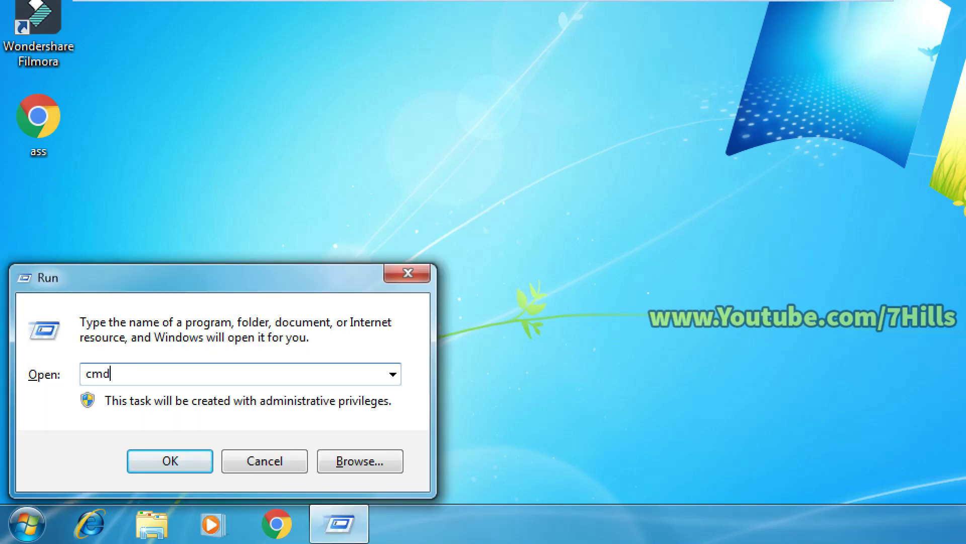
{"action": "key", "text": "Return"}
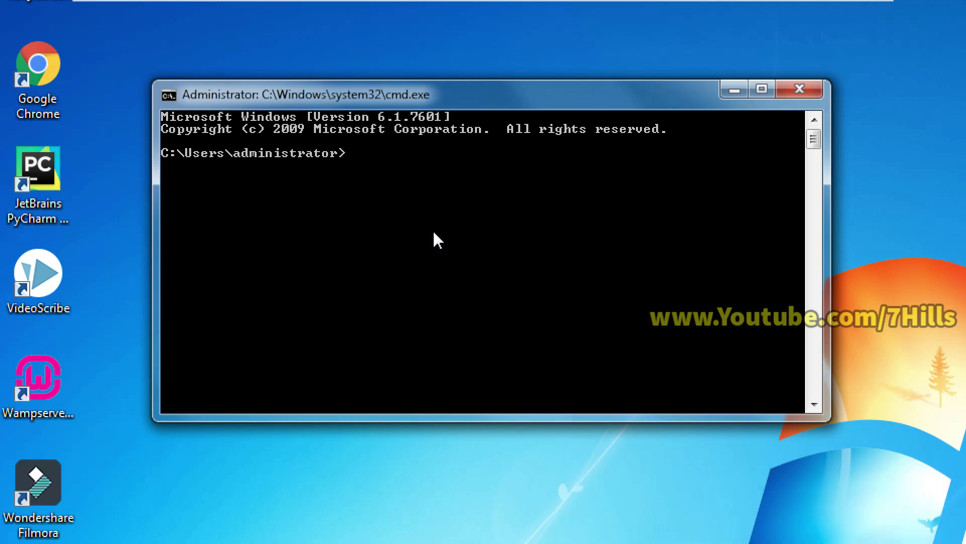
- Flush the DNS resolver cache with the command ipconfig /flushdns
{"action": "type", "text": "ipcon"}
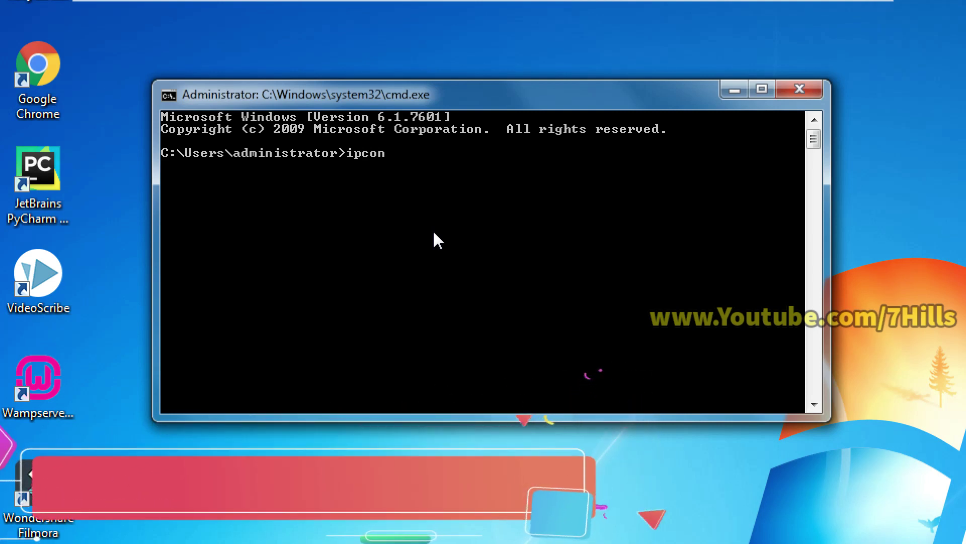
{"action": "type", "text": "fig "}
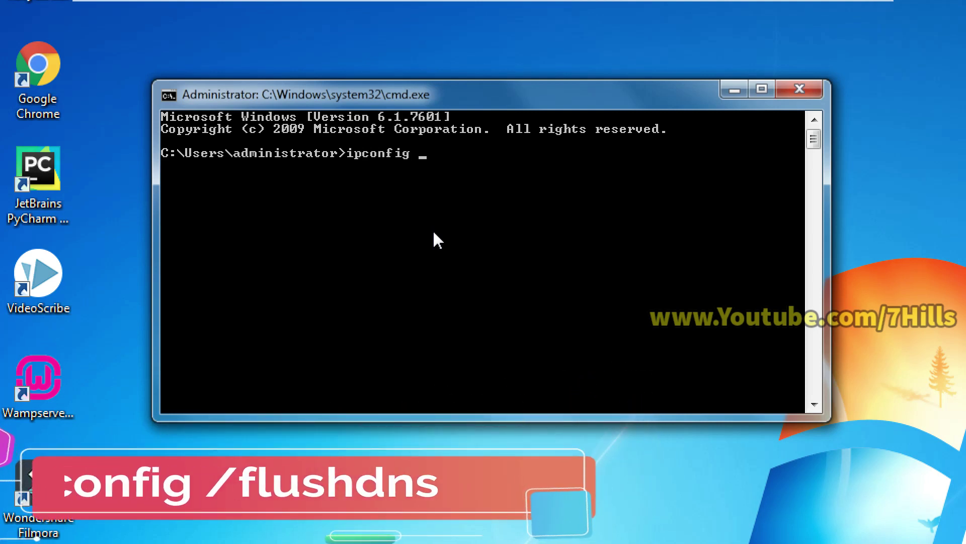
{"action": "type", "text": "/"}
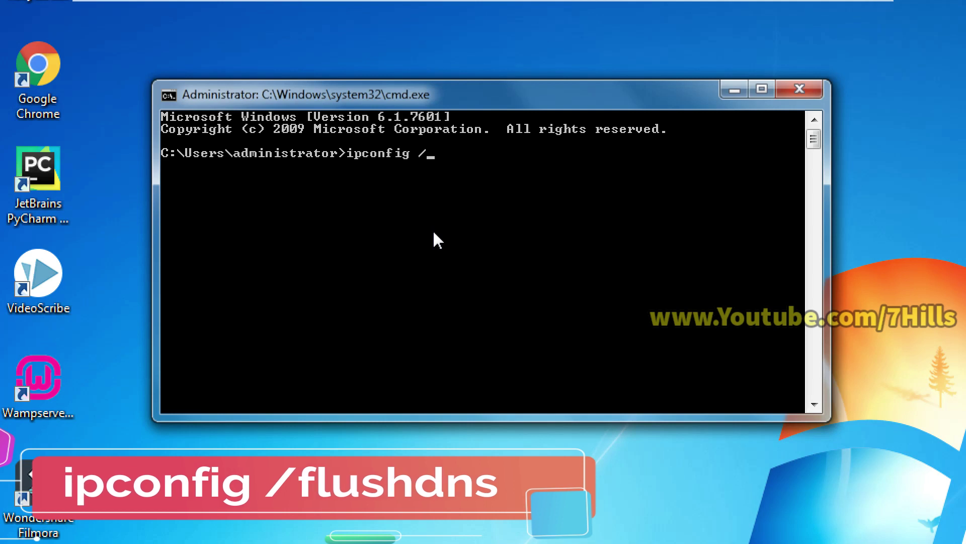
{"action": "type", "text": "flushdns"}
{"action": "key", "text": "Return"}
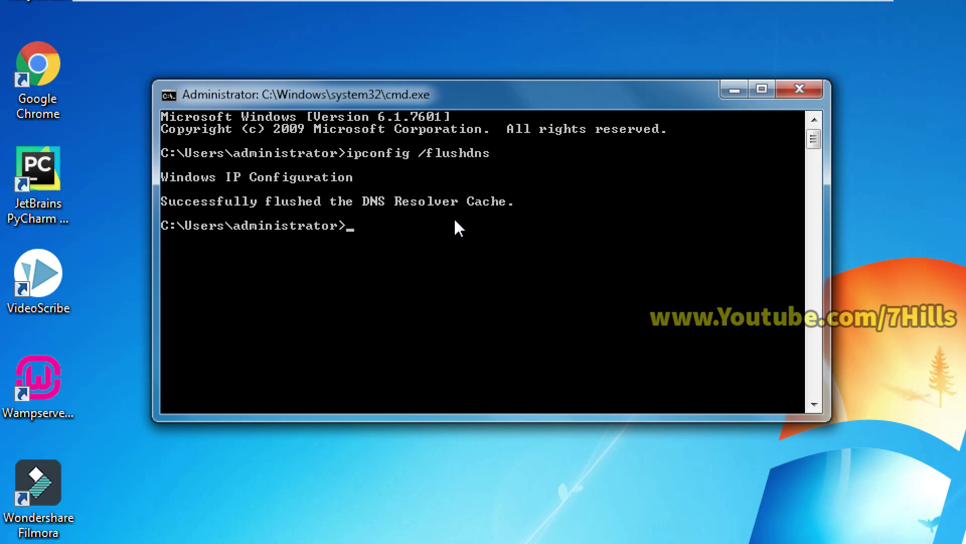
- Repeat the ipconfig /flushdns command several times and leave the command line empty
{"action": "key", "text": "Return"}
{"action": "key", "text": "Up"}
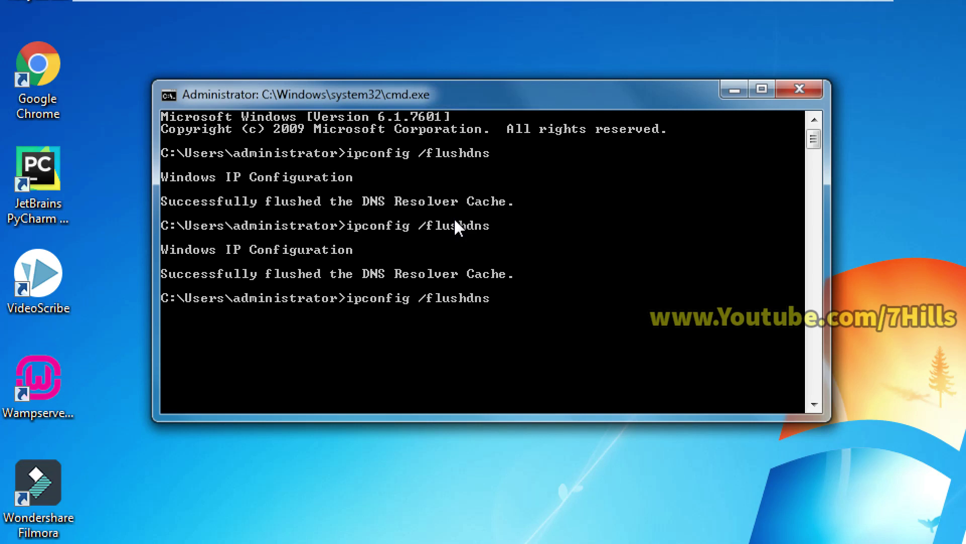
{"action": "key", "text": "Return"}
{"action": "key", "text": "Up"}
{"action": "key", "text": "Return"}
{"action": "key", "text": "Up"}
{"action": "key", "text": "Escape"}
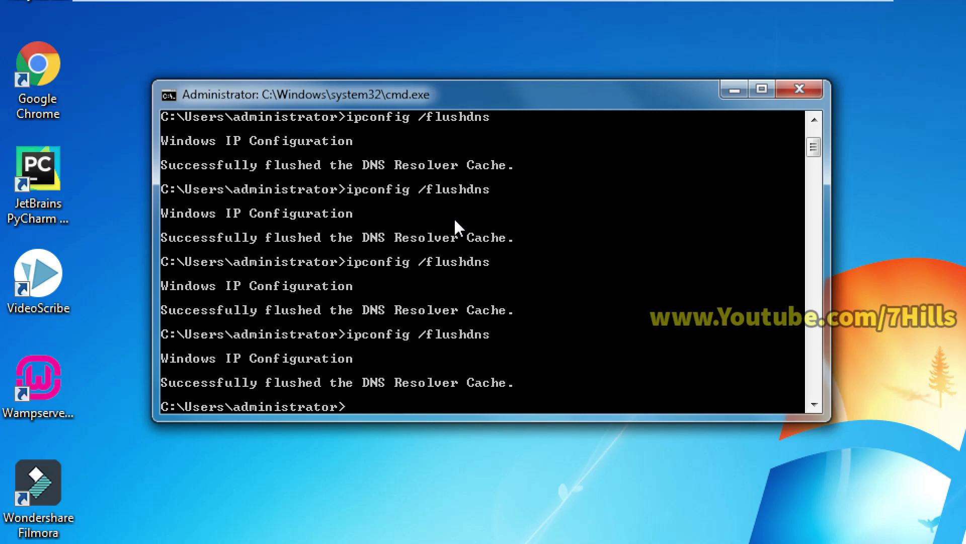
- Clear the Command Prompt screen with cls and close the window with the exit command
{"action": "type", "text": "cle"}
{"action": "key", "text": "BackSpace"}
{"action": "type", "text": "s"}
{"action": "key", "text": "Return"}
{"action": "type", "text": "exir"}
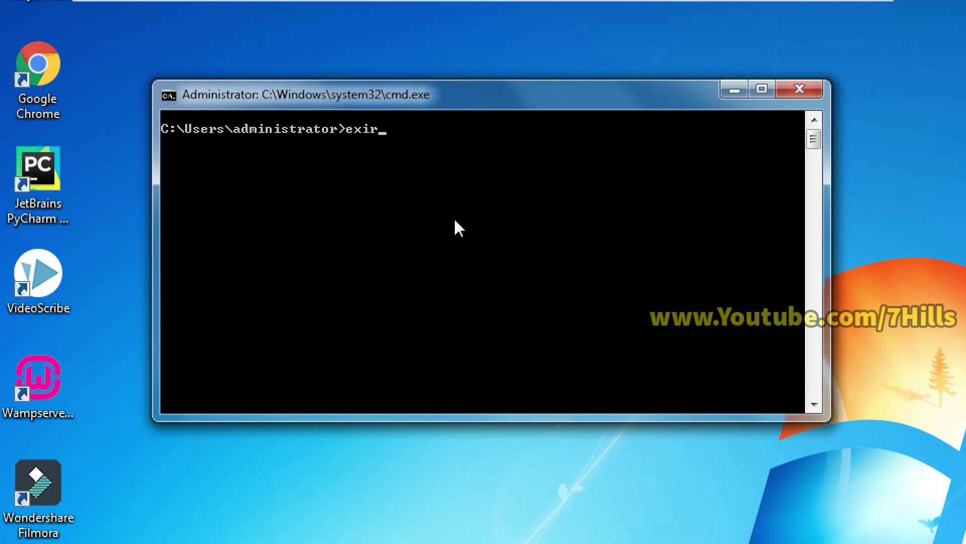
{"action": "key", "text": "BackSpace"}
{"action": "type", "text": "t"}
{"action": "key", "text": "Return"}
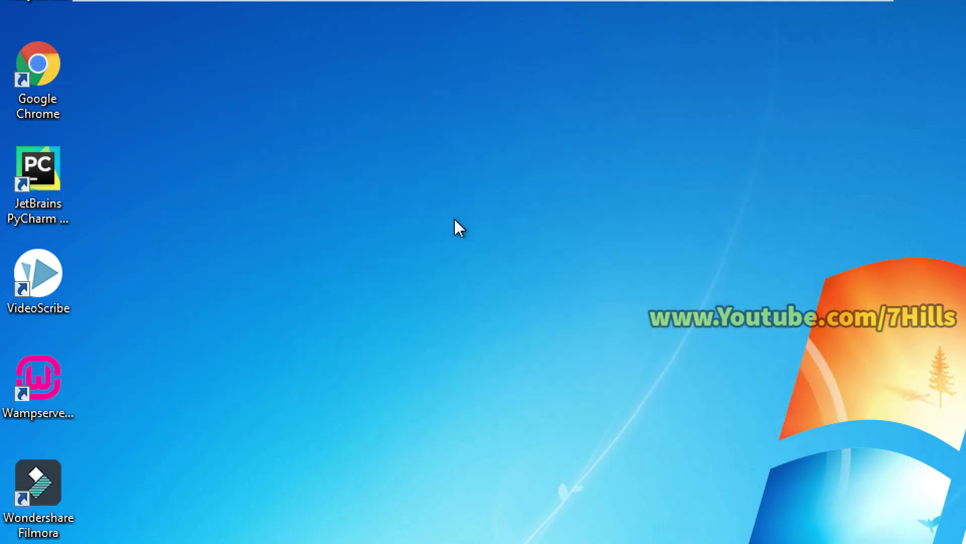